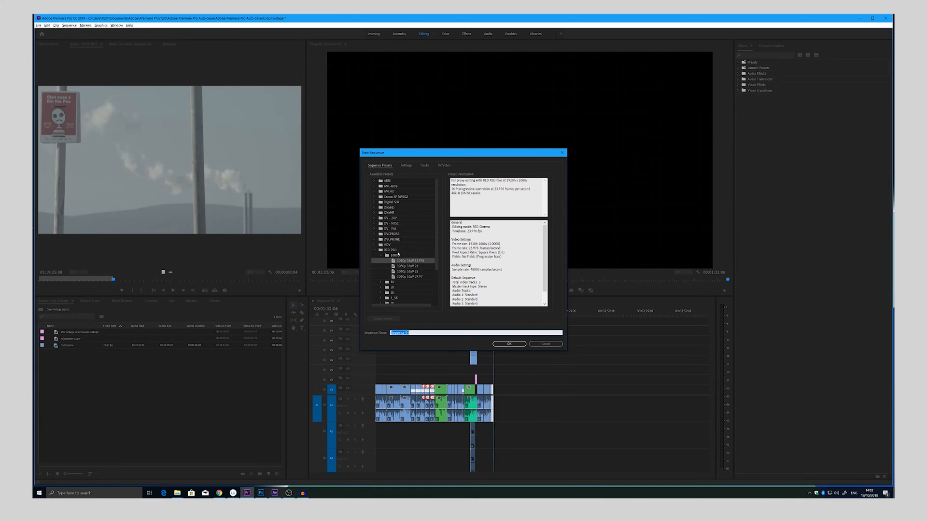
Step: Create a new sequence from the RED R3D 1080p 16x9 23.976 preset
left_click(508, 344)
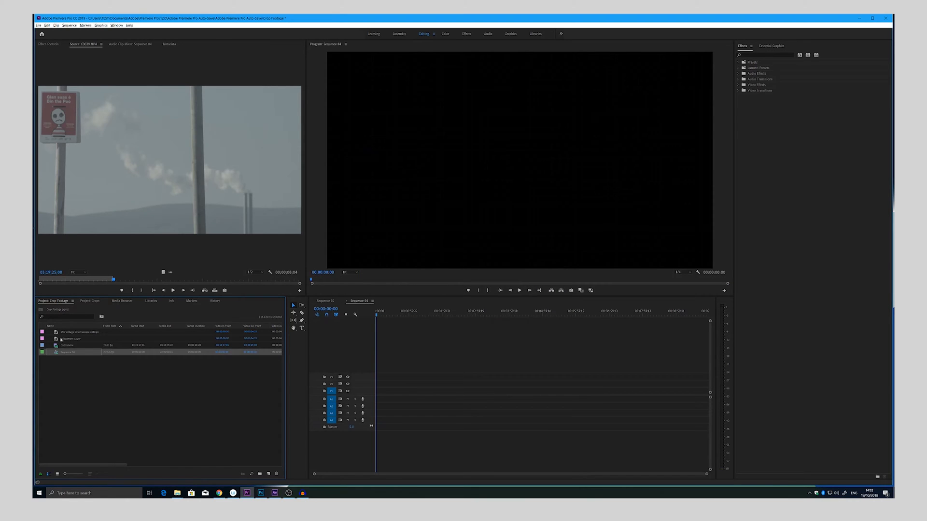
Step: Interpret the video clip in the project with an assumed frame rate instead of the rate from its file
left_click(63, 345)
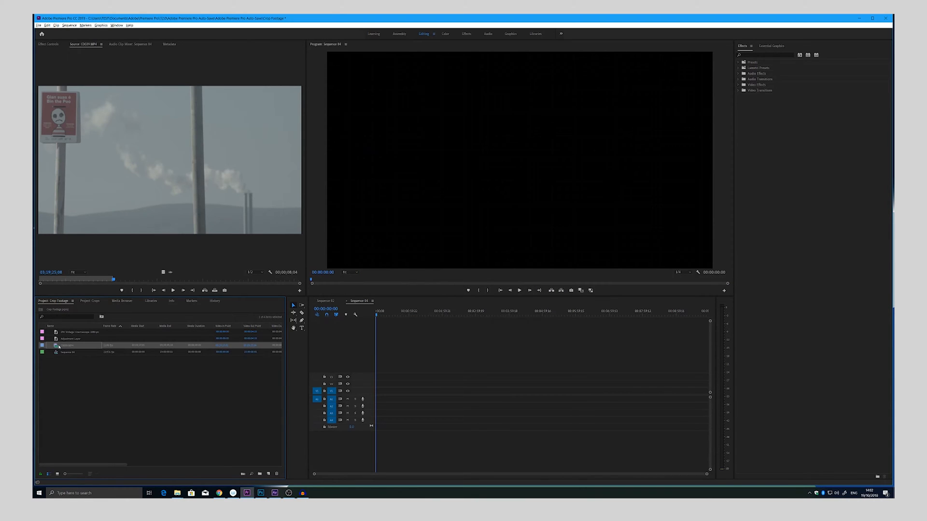
right_click(61, 345)
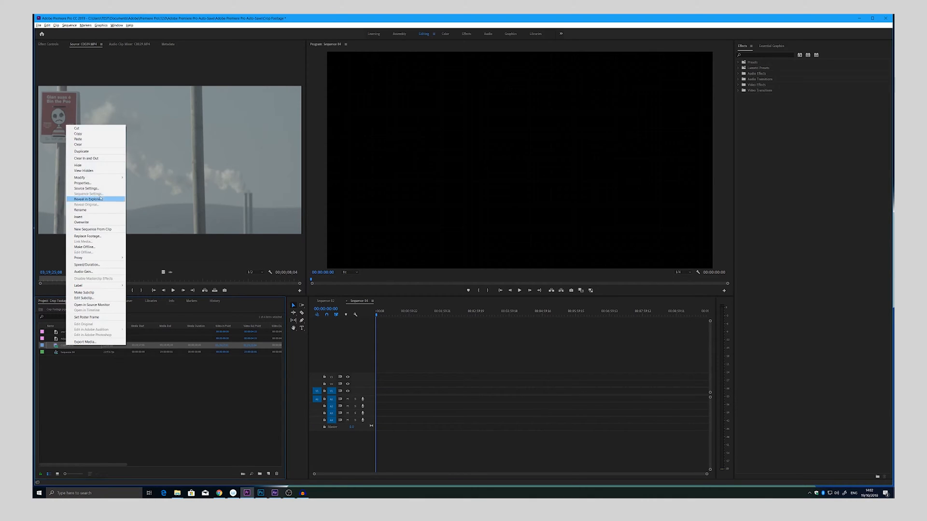
mouse_move(107, 178)
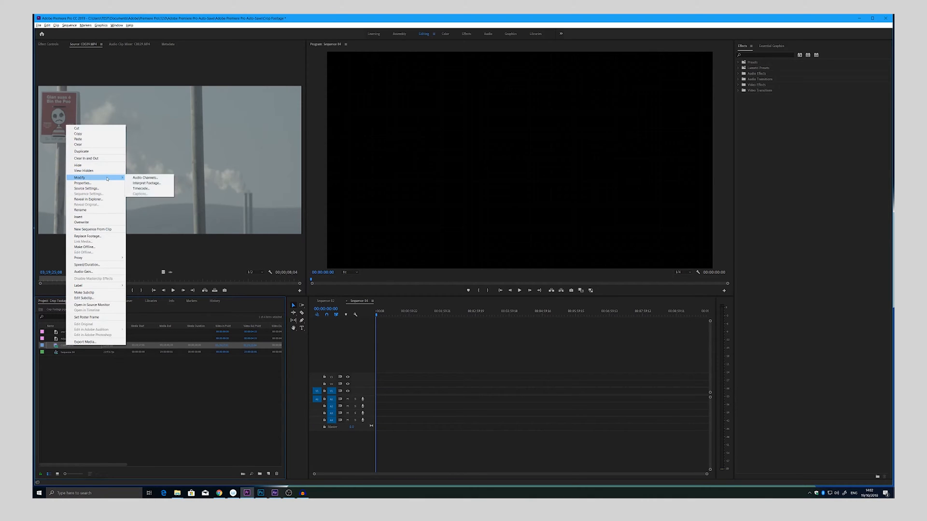
left_click(146, 183)
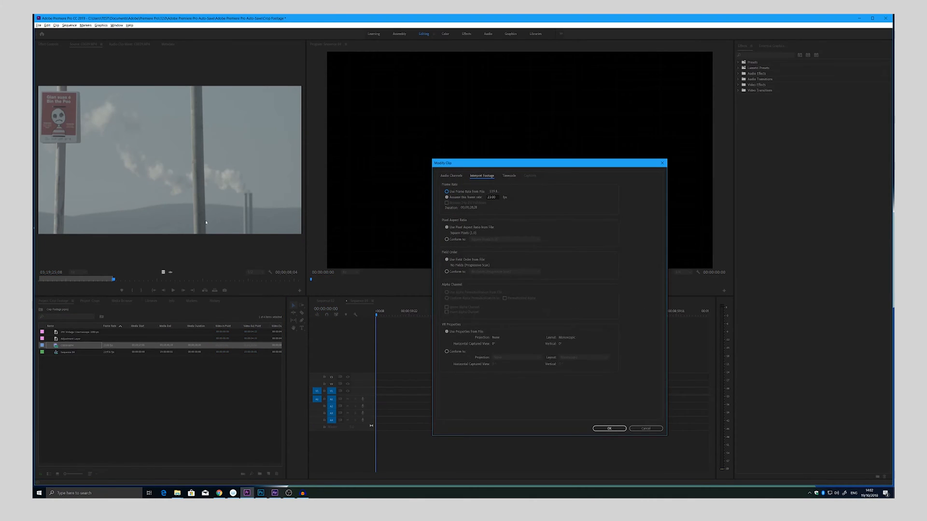
left_click(461, 198)
left_click(618, 428)
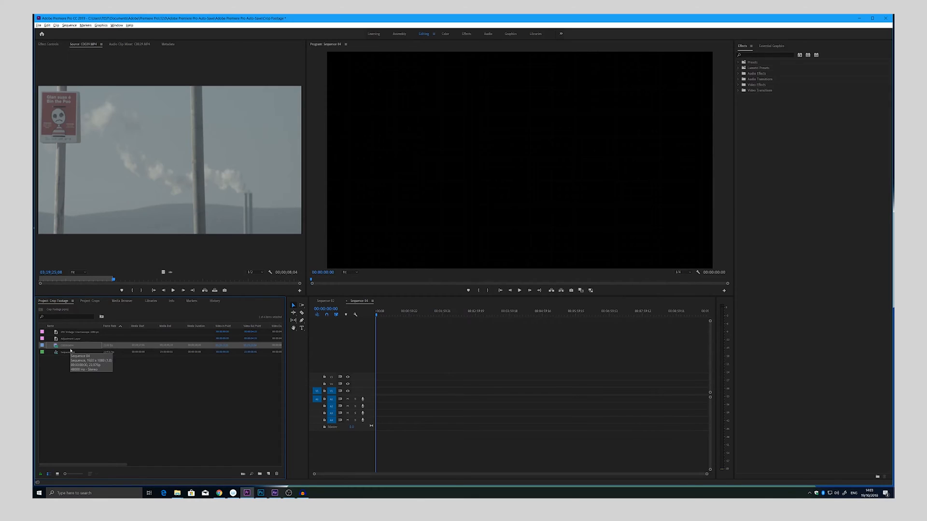
Step: Preview the reinterpreted source clip and place it at the start of the new sequence
left_click(52, 279)
key("space")
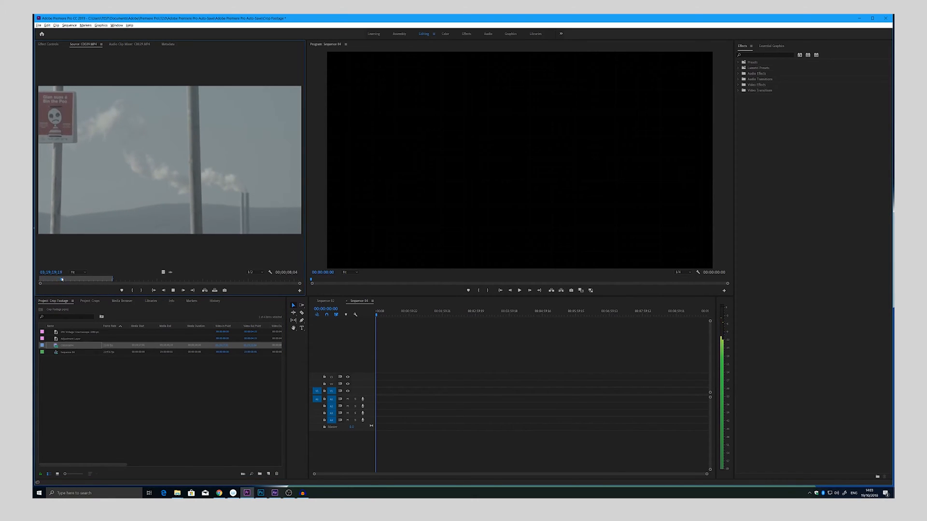
key("space")
left_click_drag(99, 281, 112, 280)
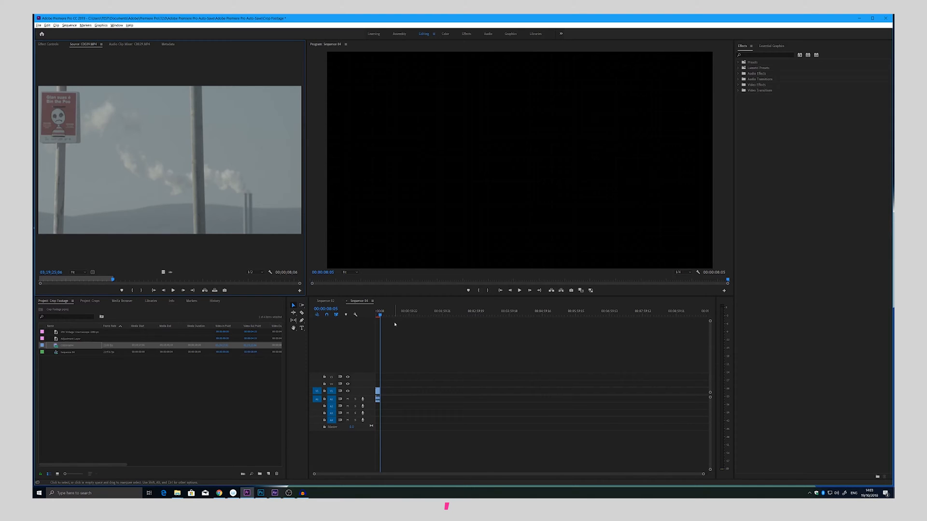
Step: Play the sequence from its start to check the slow-motion clip
key("Home")
key("space")
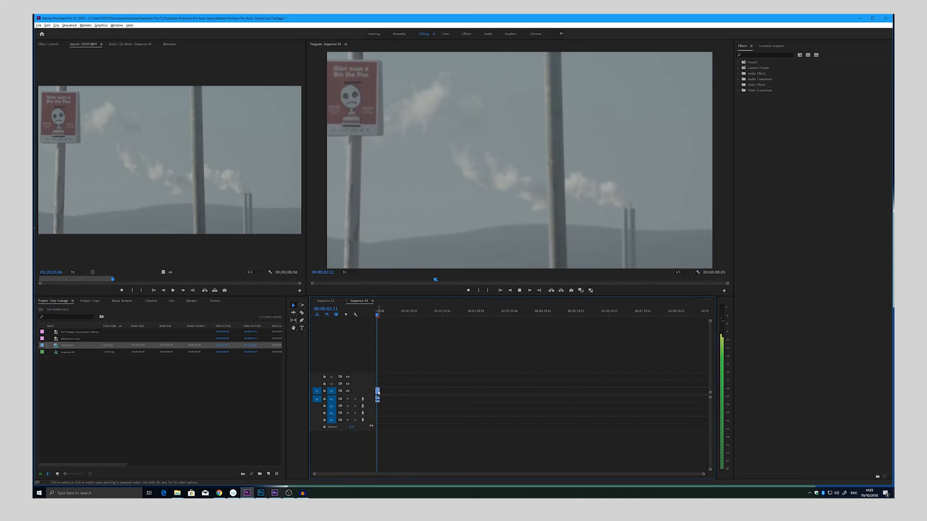
key("space")
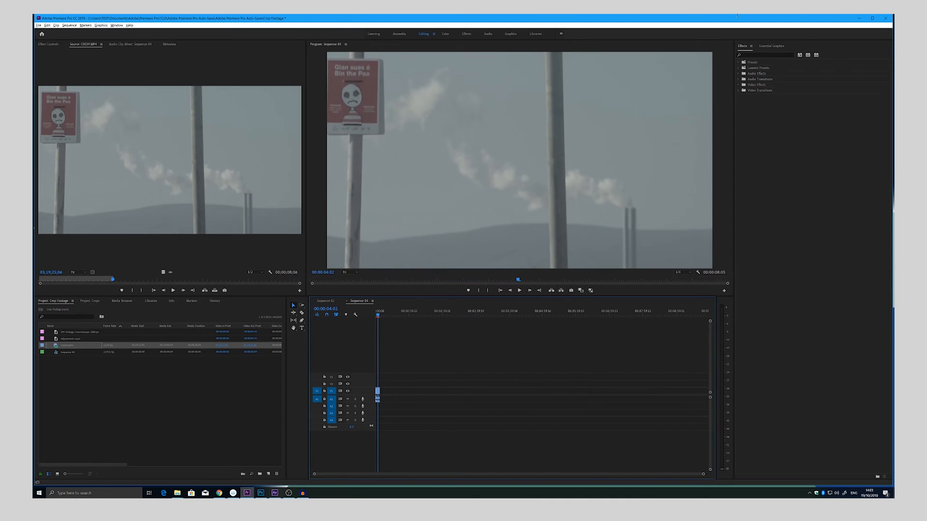
Step: Unlink the timeline clip's audio from its video and delete the audio
left_click(767, 54)
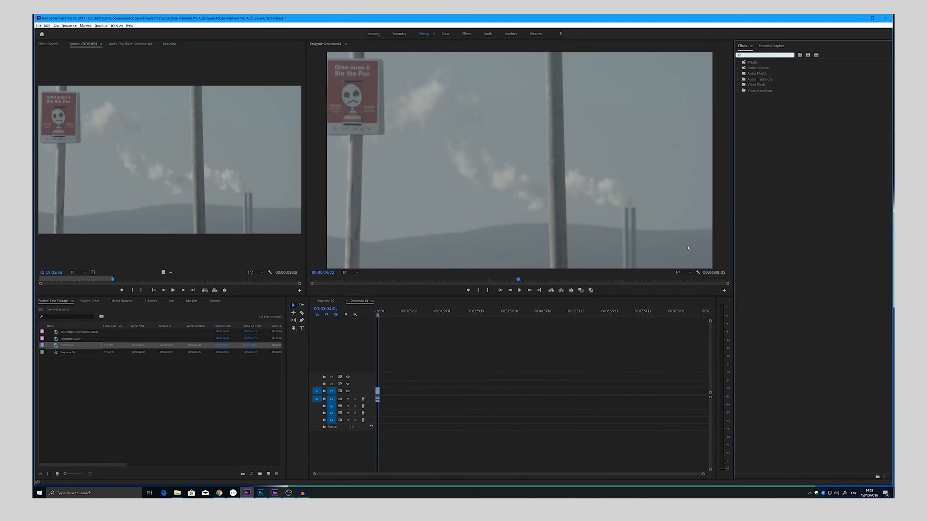
left_click(378, 392)
right_click(378, 392)
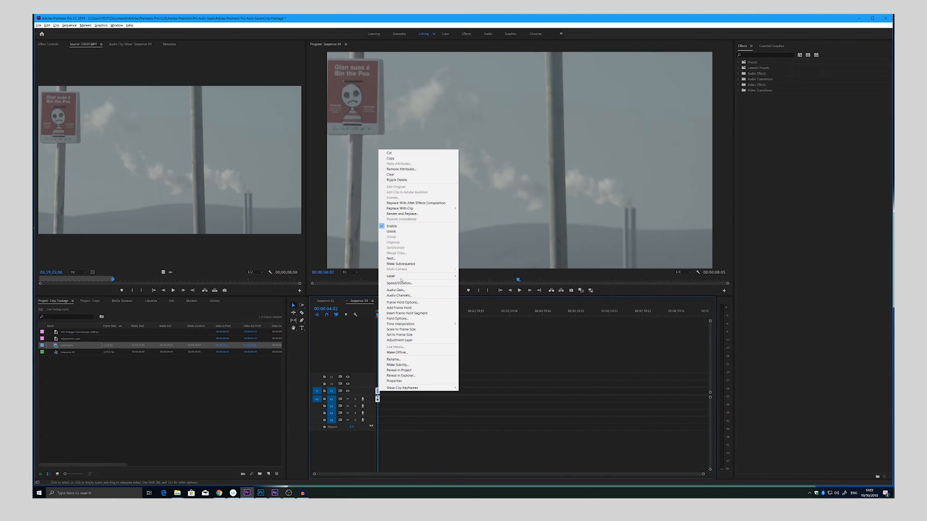
left_click(406, 232)
left_click(378, 400)
key("Delete")
Step: Apply the Warp Stabilizer effect to the timeline clip and show its effect settings
left_click(756, 54)
type("warp")
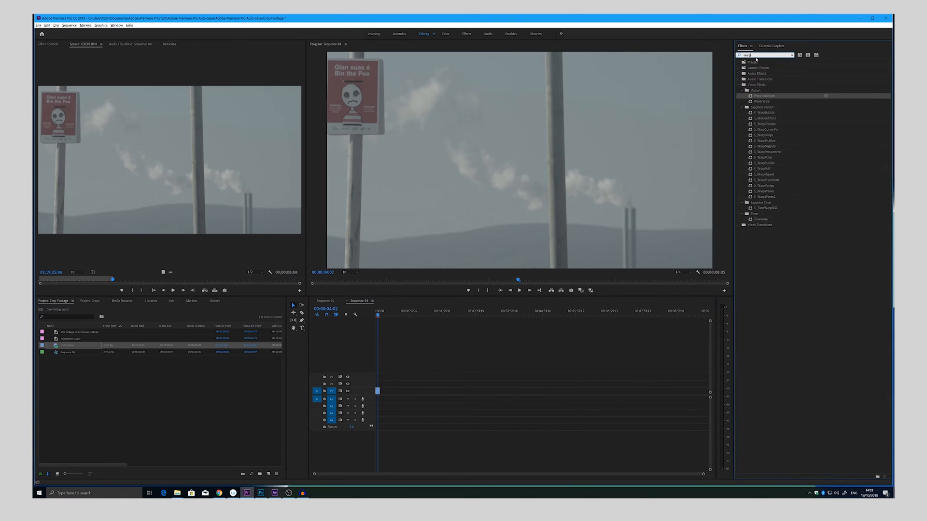
left_click_drag(780, 98, 376, 390)
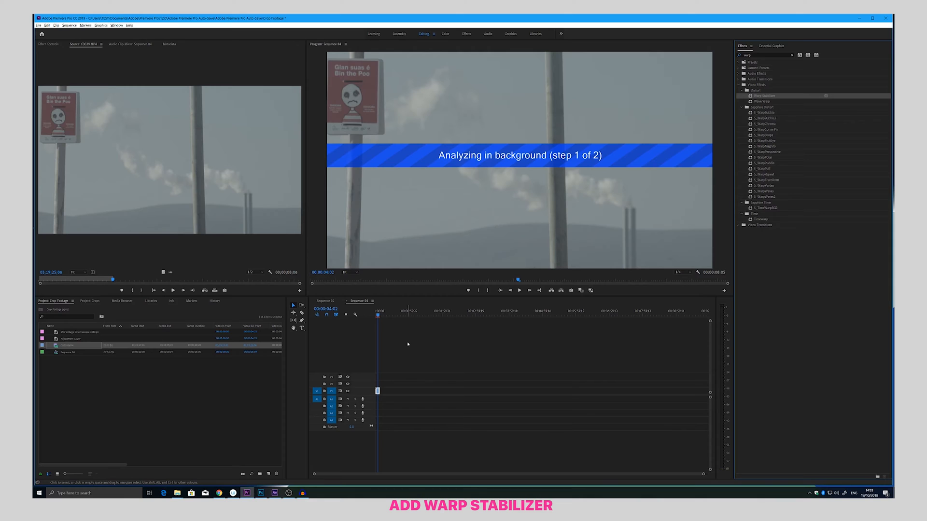
left_click(48, 44)
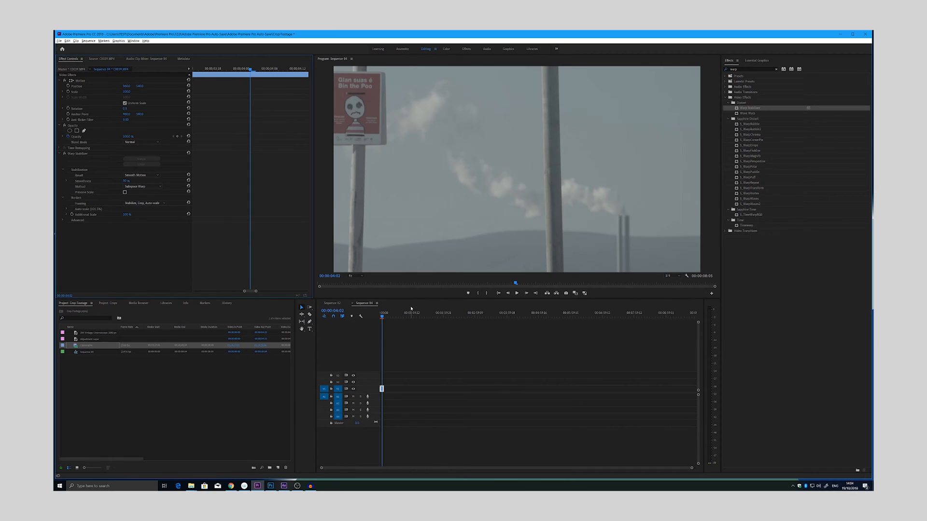
Step: Make a subsequence from the stabilized clip, with the timeline zoomed in and the video tracks enlarged
left_click(411, 307)
key("equal")
key("equal")
key("equal")
key("equal")
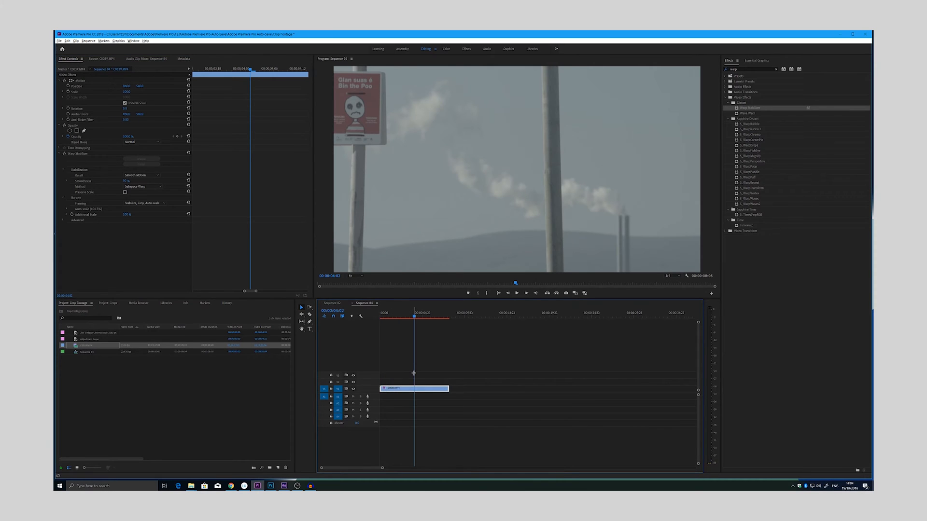
key("ctrl+equal")
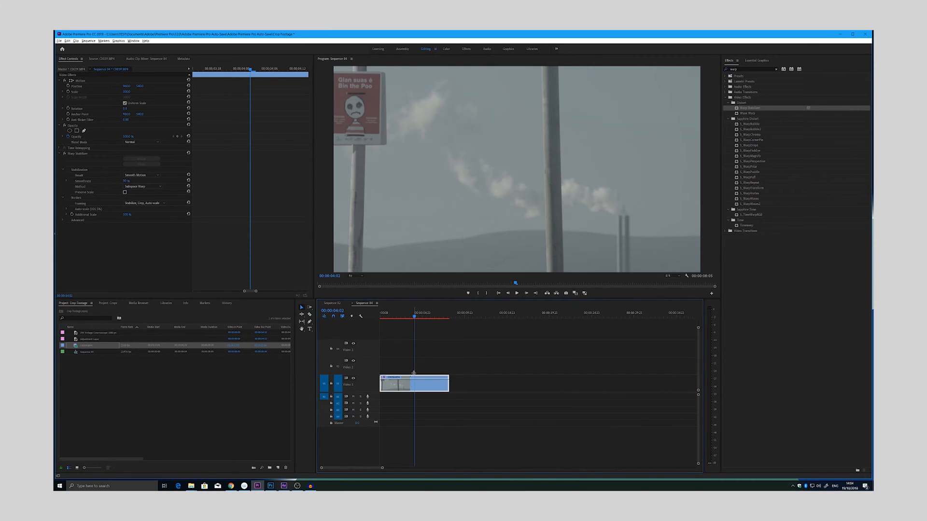
left_click_drag(408, 311, 409, 338)
right_click(419, 385)
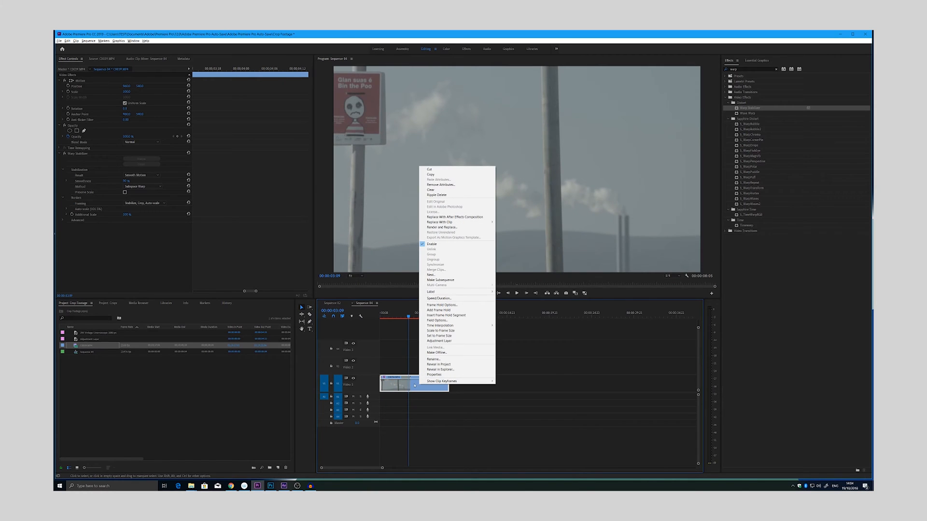
left_click(440, 280)
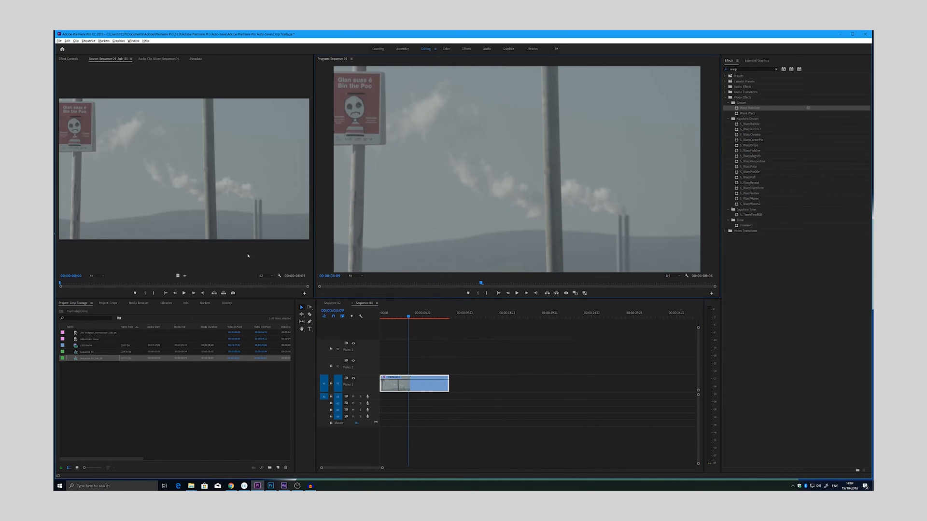
Step: Nest the stabilized clip on the timeline, keeping the suggested name
right_click(407, 385)
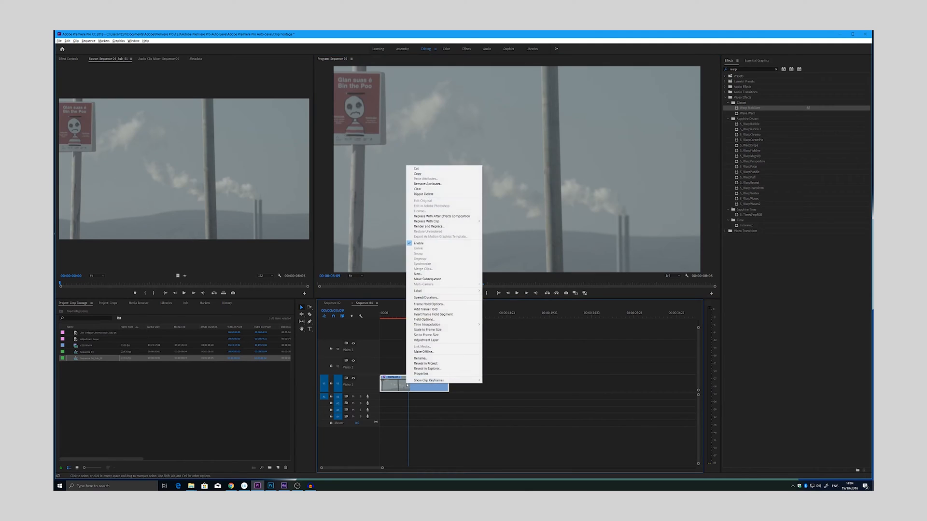
left_click(438, 273)
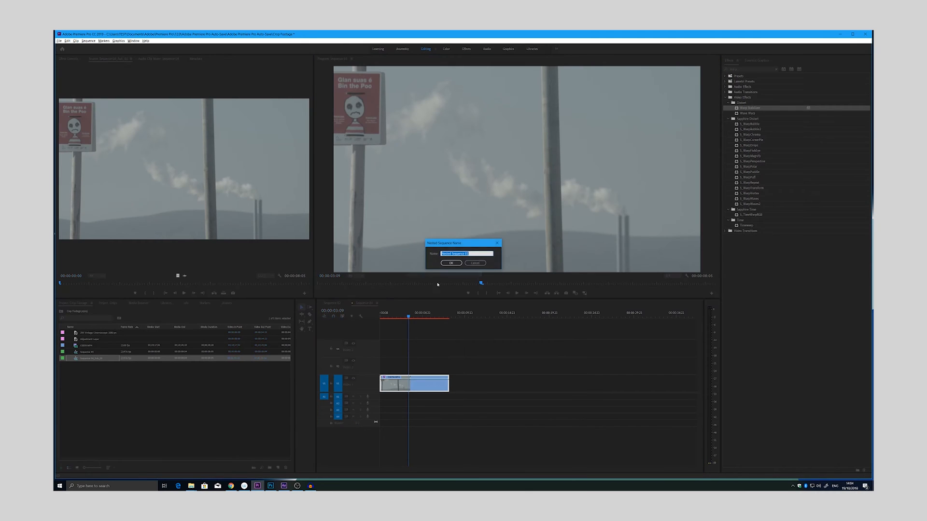
left_click(451, 263)
Step: Add the 235 Vintage Cinemascope image to a new top video track so it covers the whole nested clip
left_click_drag(408, 317, 388, 316)
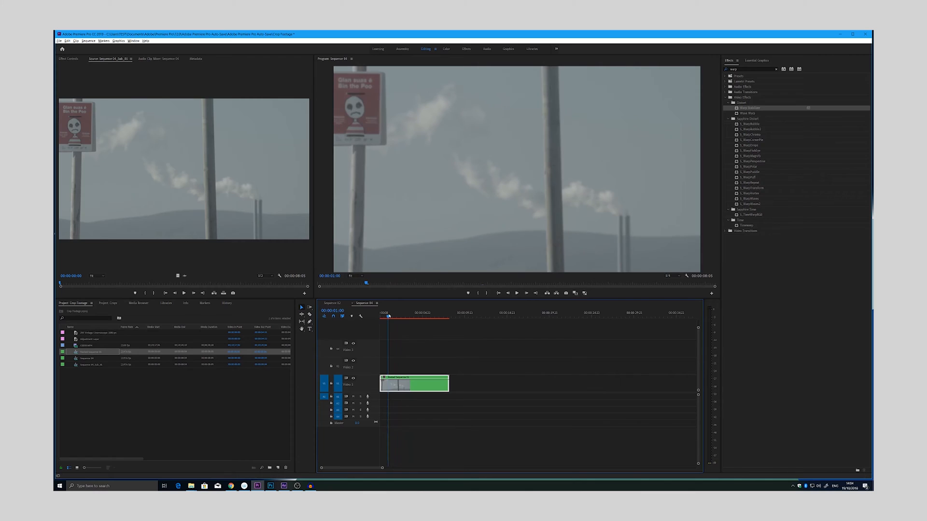
left_click(88, 335)
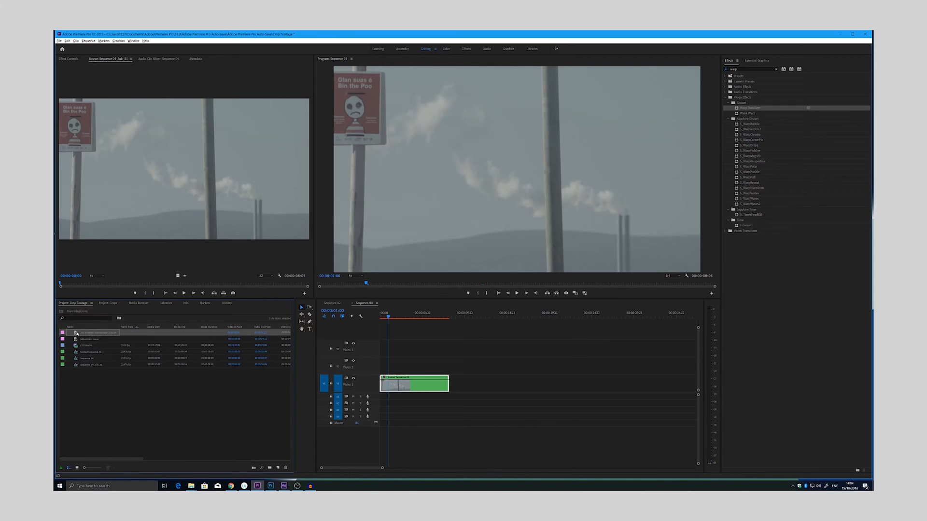
left_click_drag(321, 384, 451, 336)
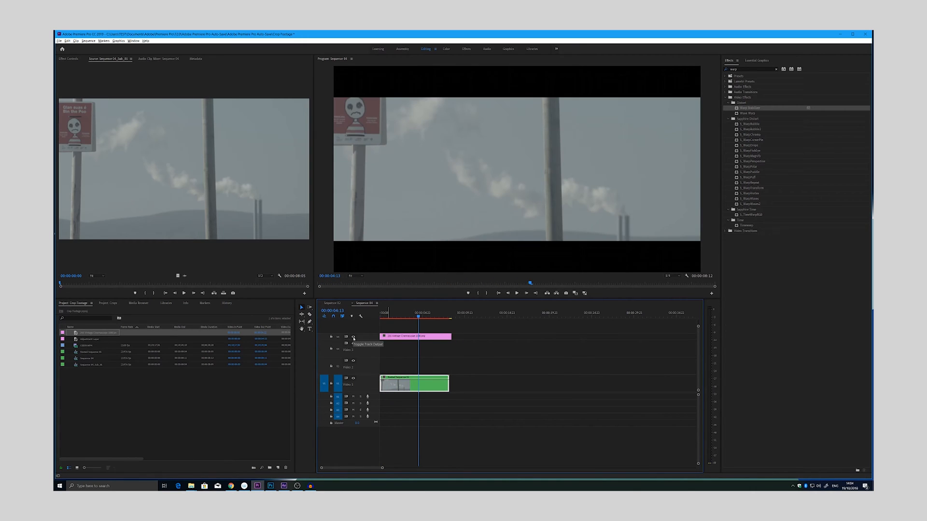
Step: Compare the shot with and without the cinemascope bars by toggling the overlay track's output
left_click(353, 336)
left_click(353, 337)
left_click(353, 337)
left_click(354, 337)
left_click(354, 337)
left_click(354, 338)
left_click(410, 318)
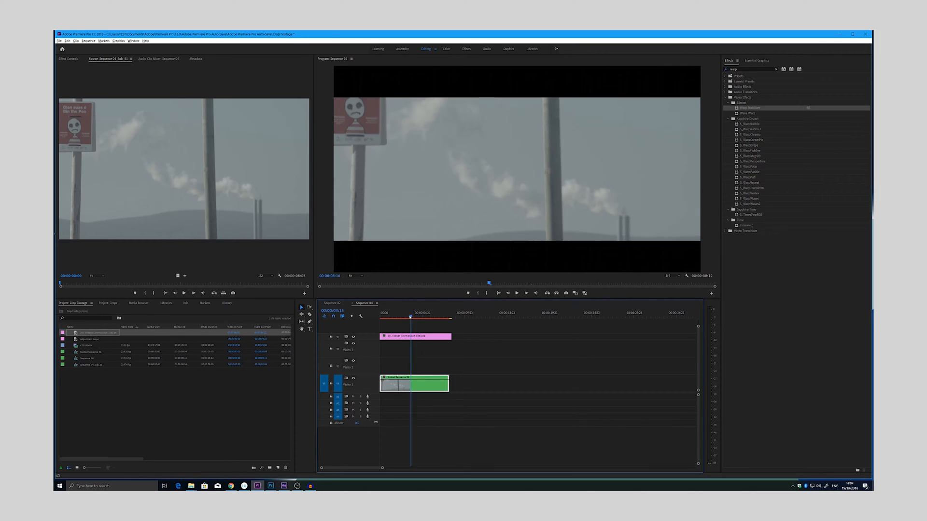
left_click_drag(410, 317, 390, 318)
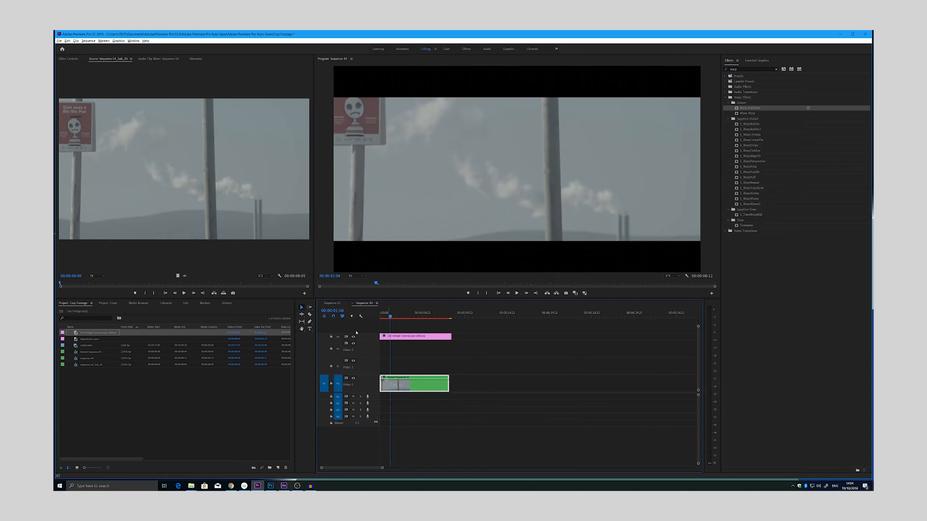
Step: Hide the cinemascope overlay track and apply the Crop effect to the nested sequence
left_click(353, 338)
left_click(746, 69)
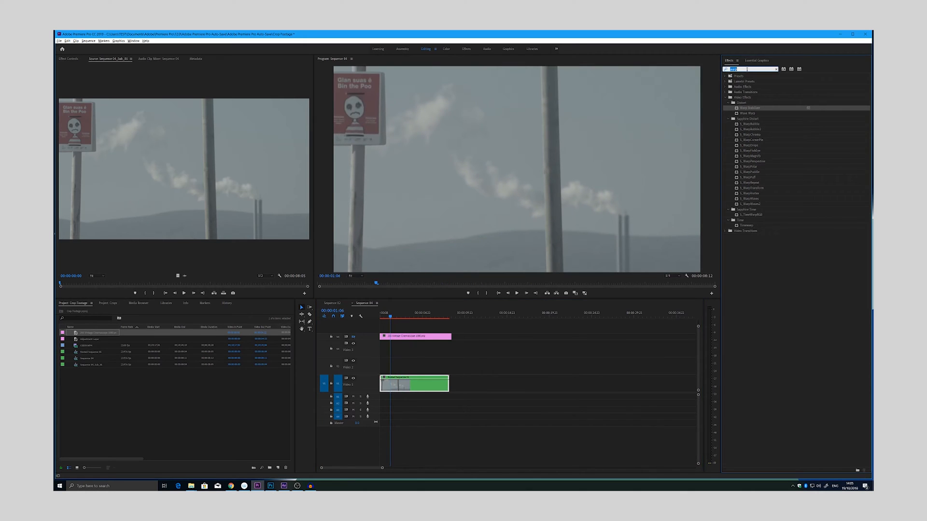
type("crop")
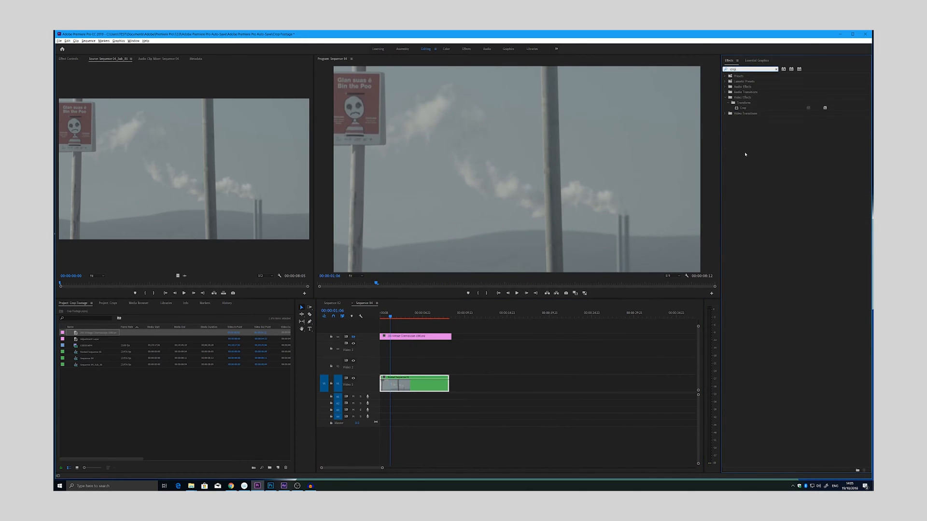
left_click(730, 109)
left_click_drag(423, 354, 414, 384)
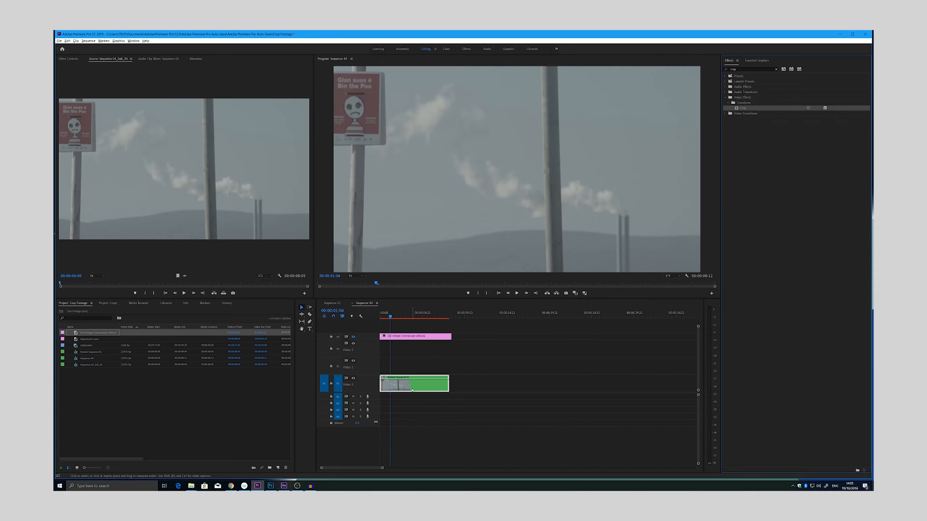
Step: Try adjusting the Crop effect's edge values on the nested sequence and show the cinemascope overlay track again
left_click(70, 59)
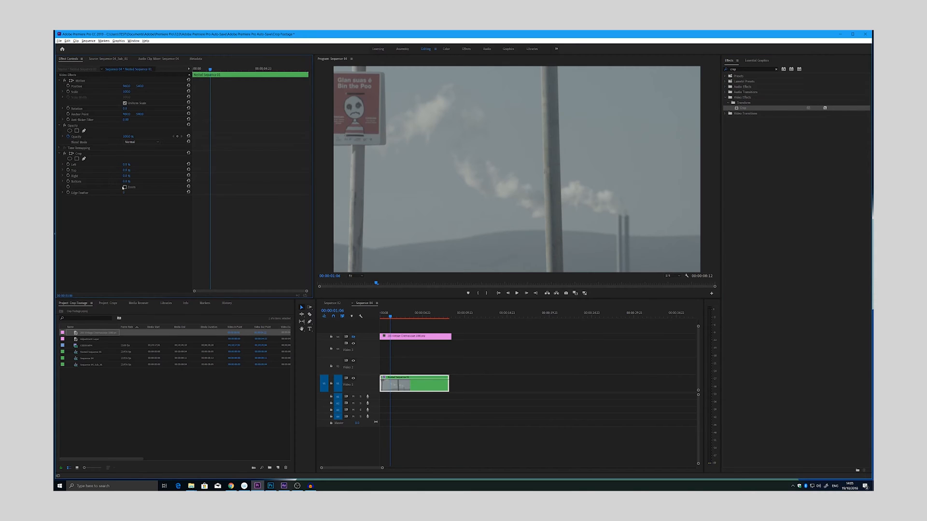
mouse_move(126, 165)
left_mouse_down()
mouse_move(137, 165)
mouse_move(129, 182)
mouse_move(145, 181)
mouse_move(116, 182)
mouse_move(116, 170)
left_mouse_up()
left_click(353, 337)
Step: Play the opening of the sequence with the cinemascope overlay enabled
mouse_move(390, 314)
left_mouse_down()
mouse_move(416, 315)
mouse_move(379, 315)
left_mouse_up()
key("space")
key("space")
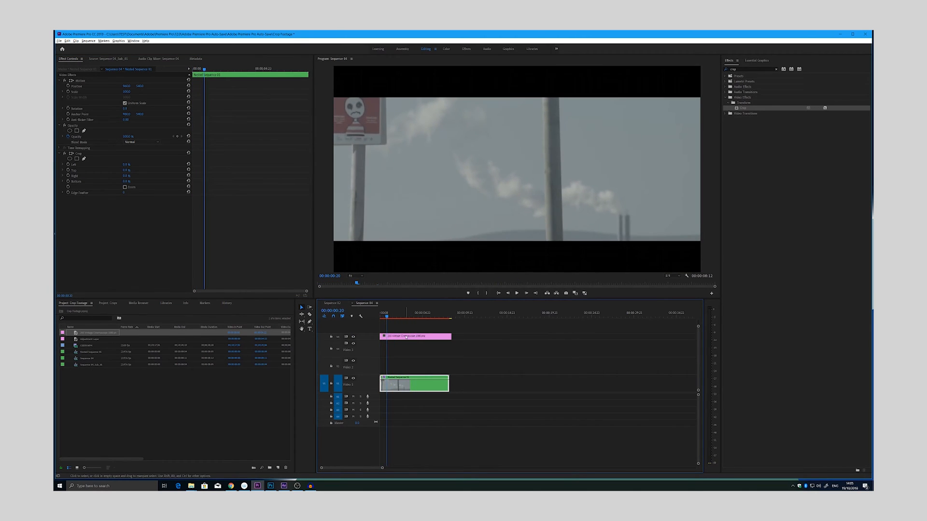
Step: Place the adjustment layer on Video 3 beneath the cinemascope overlay, match its length to the overlay, and select it
left_click(74, 340)
left_click_drag(88, 345, 451, 351)
left_click(443, 351)
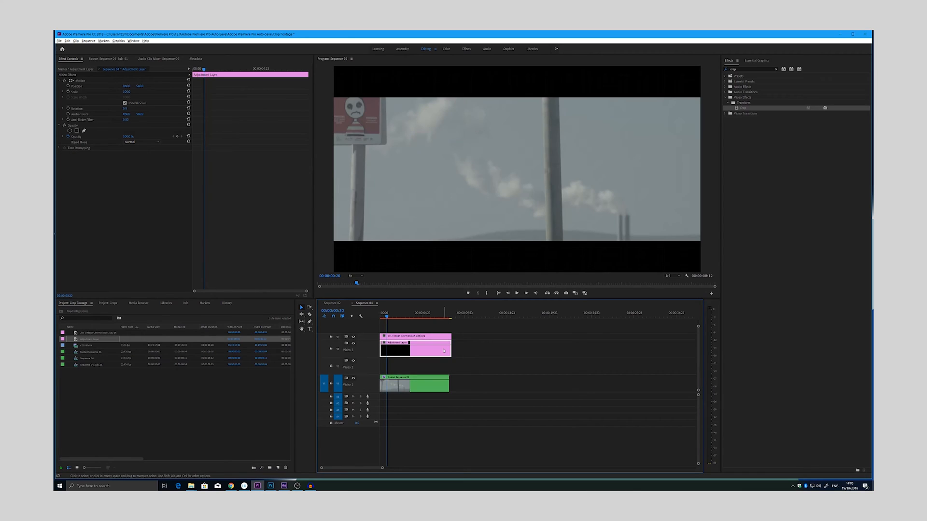
Step: Switch to the Color workspace and apply a black-and-white STD creative look to the adjustment layer
left_click(446, 49)
left_click(768, 102)
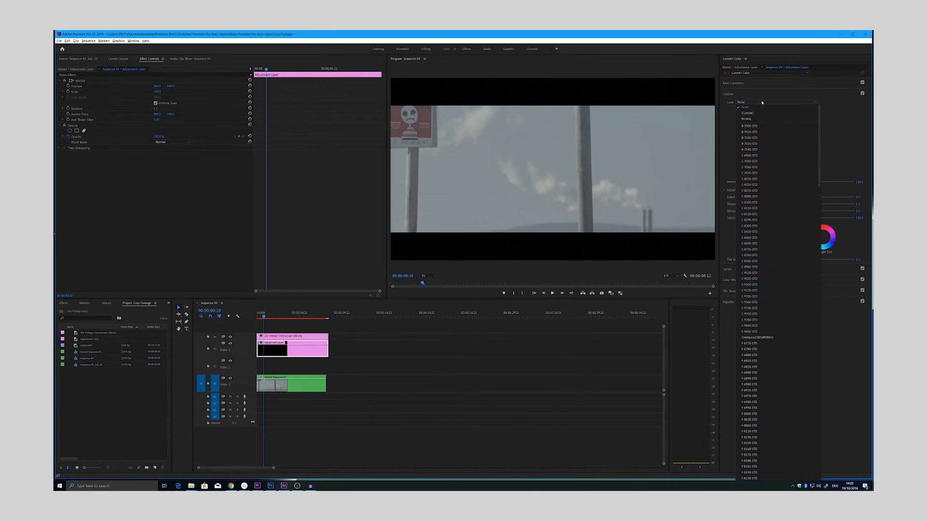
left_click(751, 126)
Step: Browse the Lumetri creative looks and apply a teal-toned C-series STD look to the adjustment layer
left_click(856, 143)
left_click(855, 144)
left_click(855, 143)
left_click(854, 144)
left_click(854, 144)
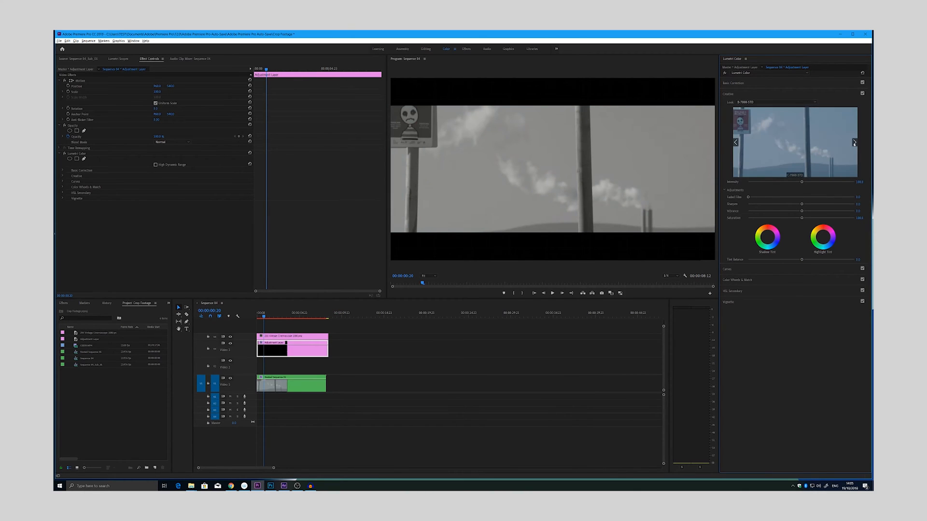
left_click(734, 143)
left_click(789, 176)
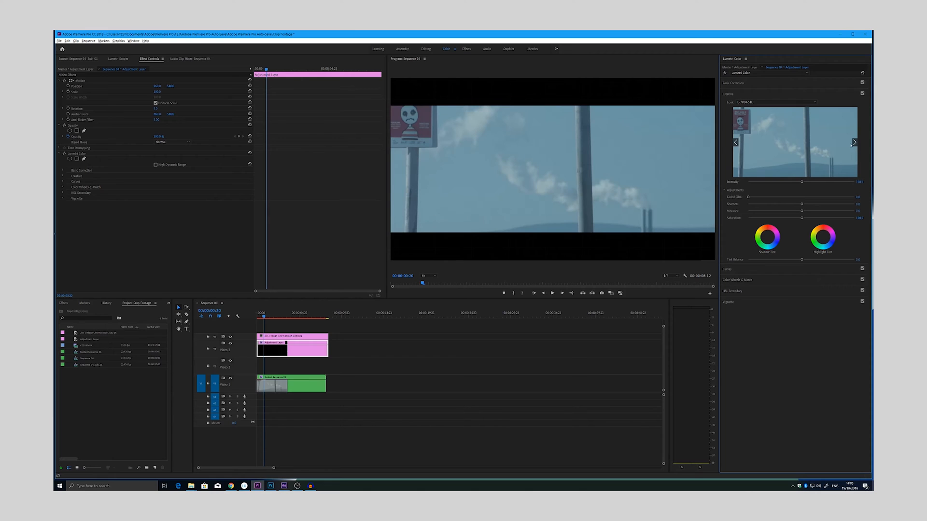
left_click(855, 143)
left_click(735, 143)
left_click(792, 175)
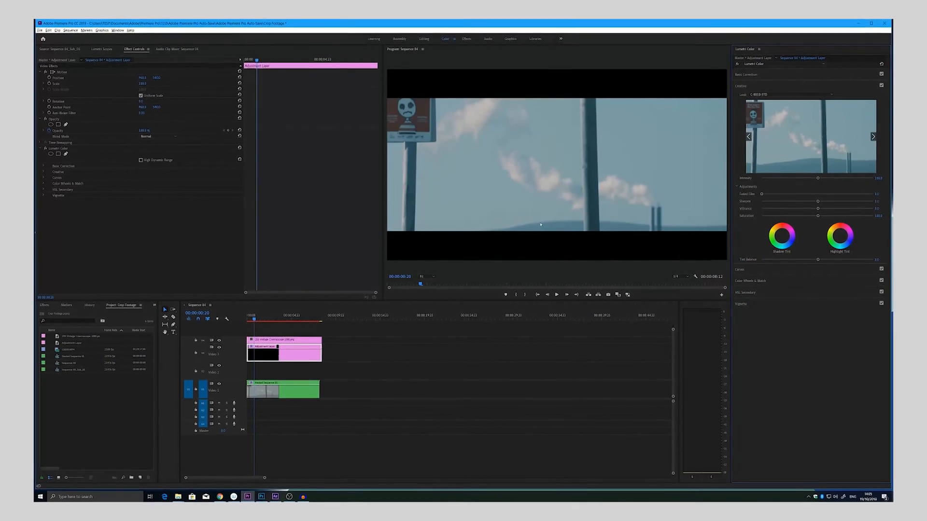
Step: Play the graded sequence in the Editing workspace and set the program preview's playback resolution to Full
left_click(421, 28)
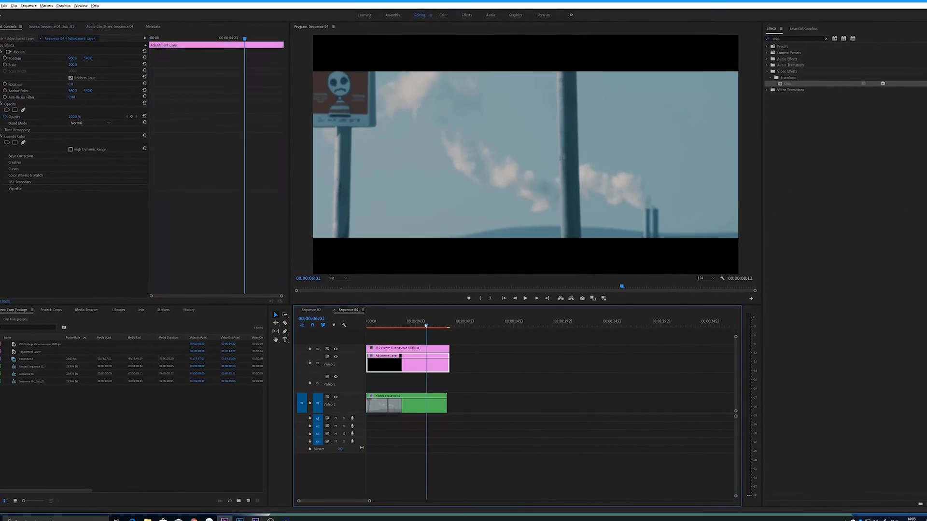
key("space")
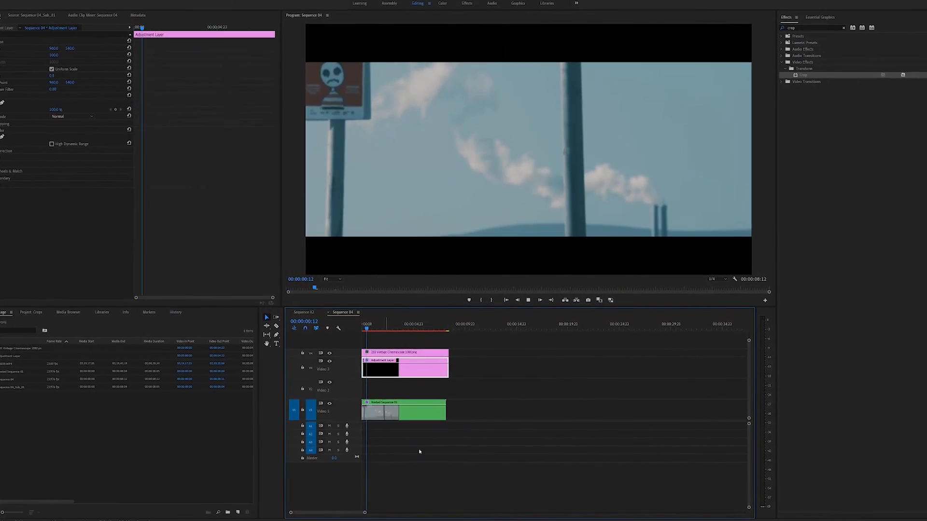
key("space")
left_click(729, 280)
left_click(726, 285)
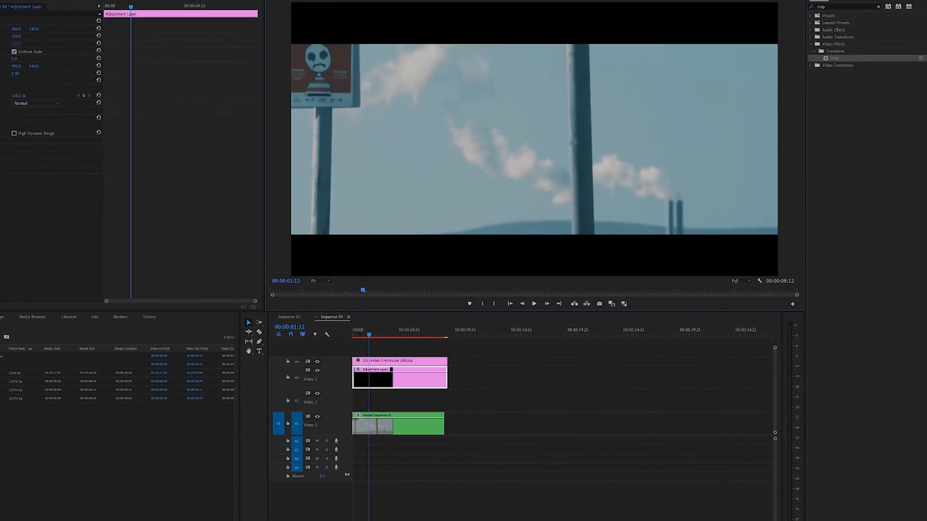